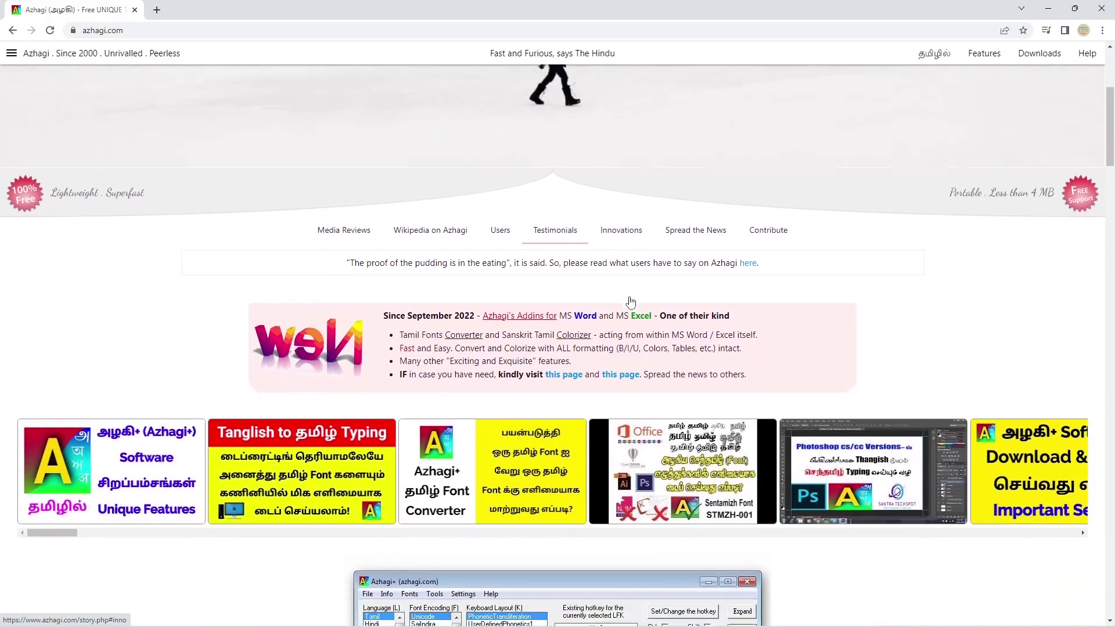
# Step: Download AzhagiPlus-Setup.exe for Windows from the Azhagi Free Apps Store and launch the installer
pyautogui.scroll(-2, 630, 304)
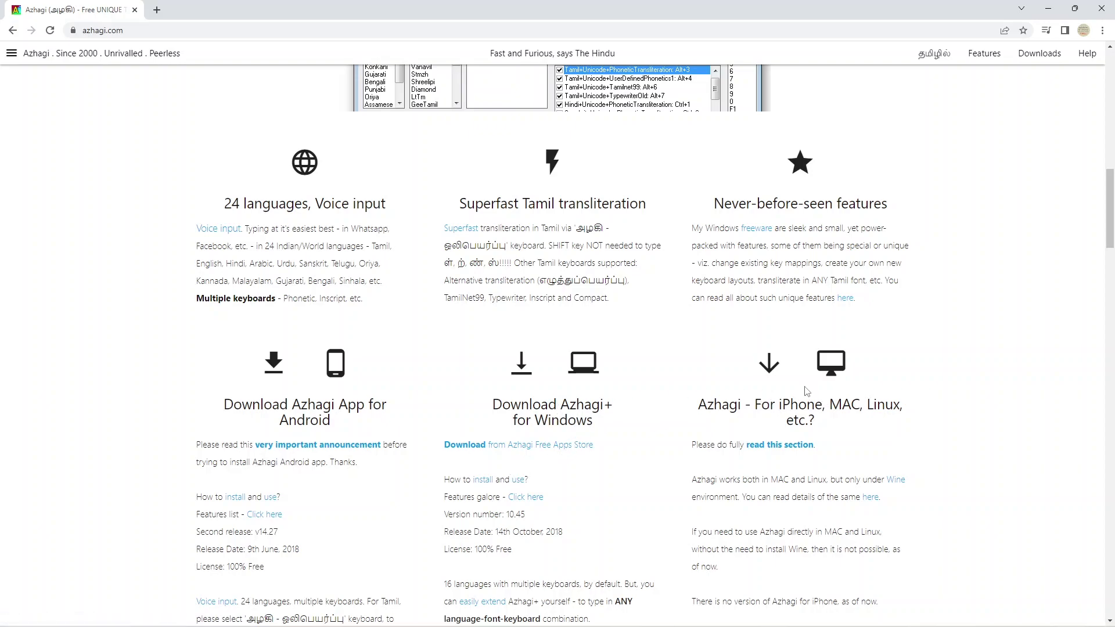
pyautogui.click(522, 373)
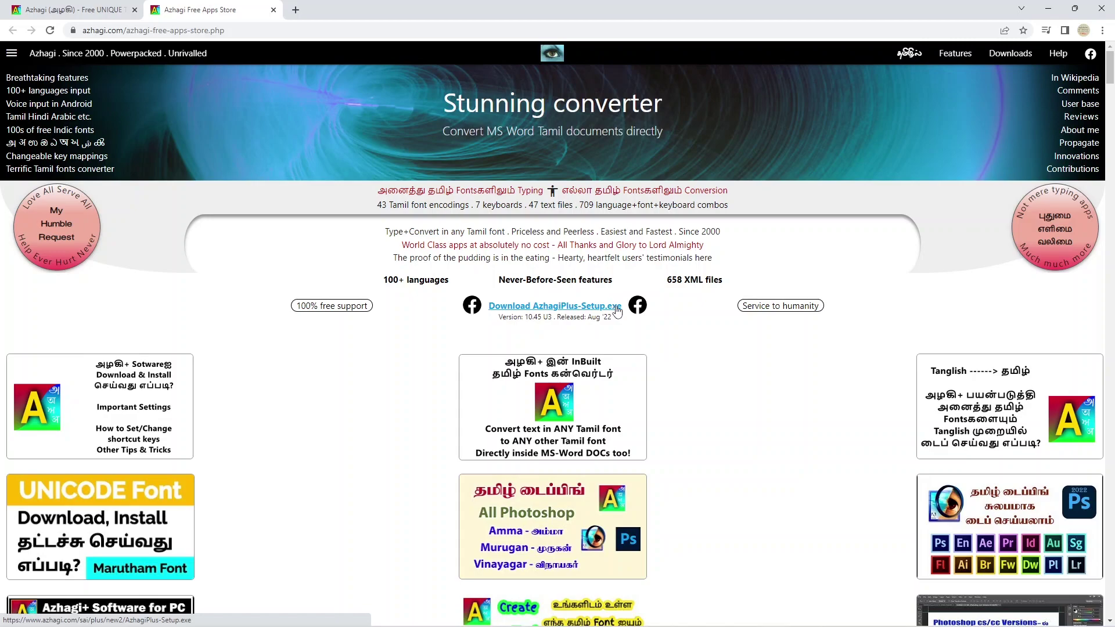
pyautogui.click(571, 311)
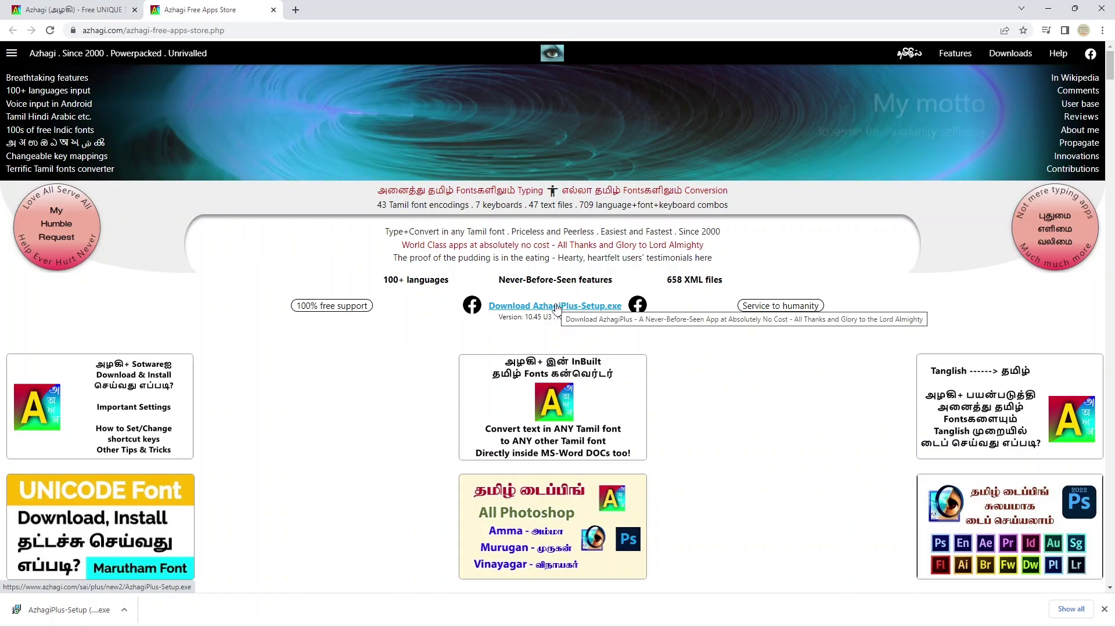
pyautogui.click(49, 614)
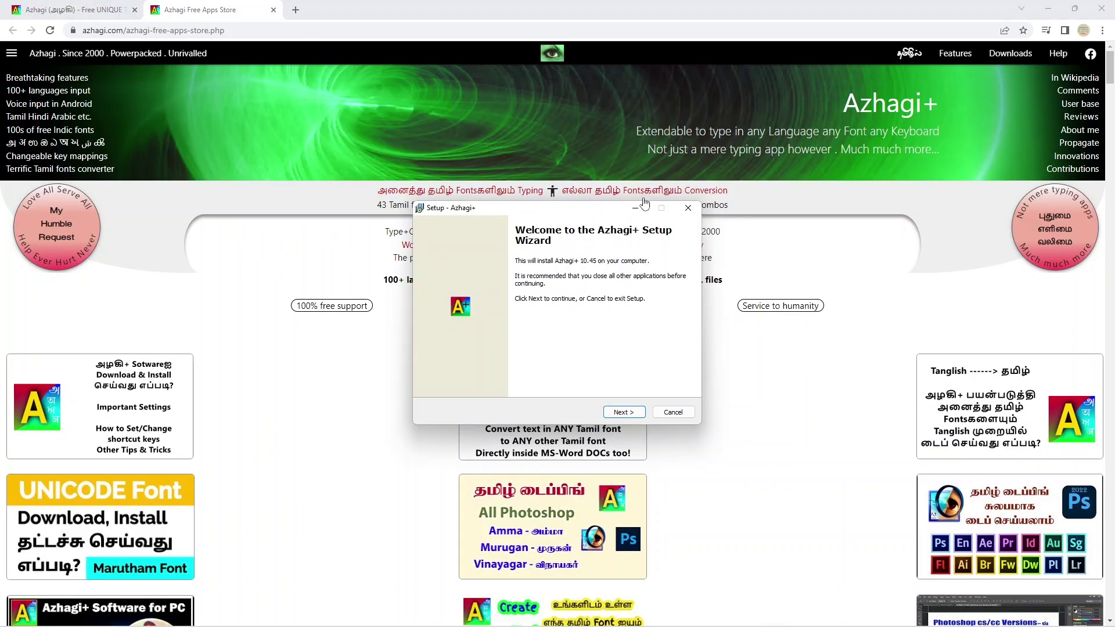
# Step: Install Azhagi+ with the default destination and Start Menu folder, launch the application on finishing, and close the browser
pyautogui.click(625, 414)
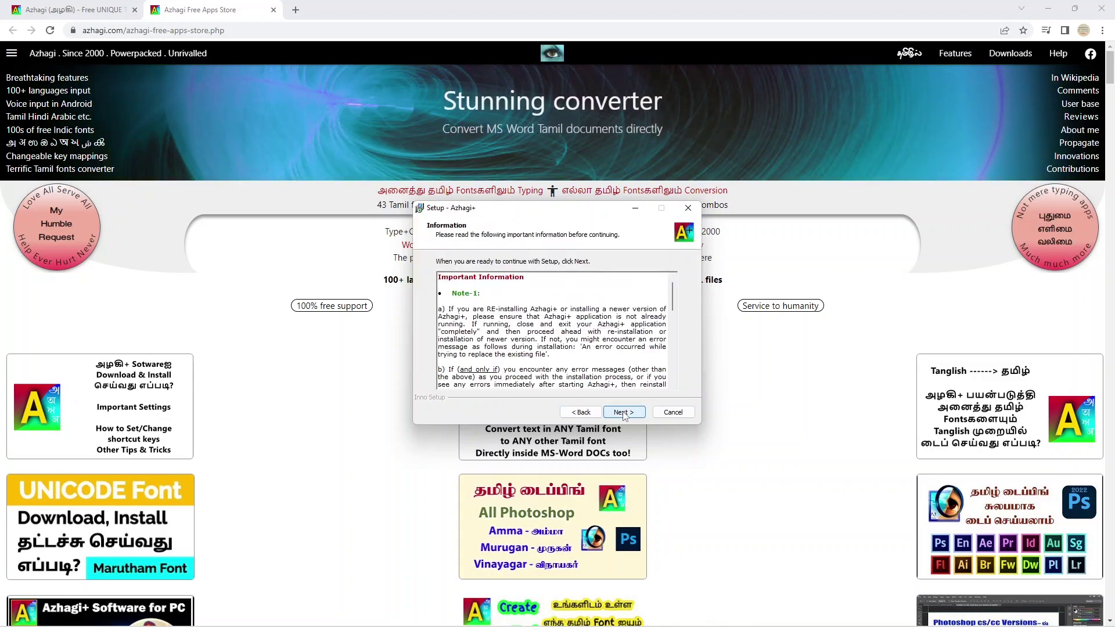
pyautogui.click(625, 413)
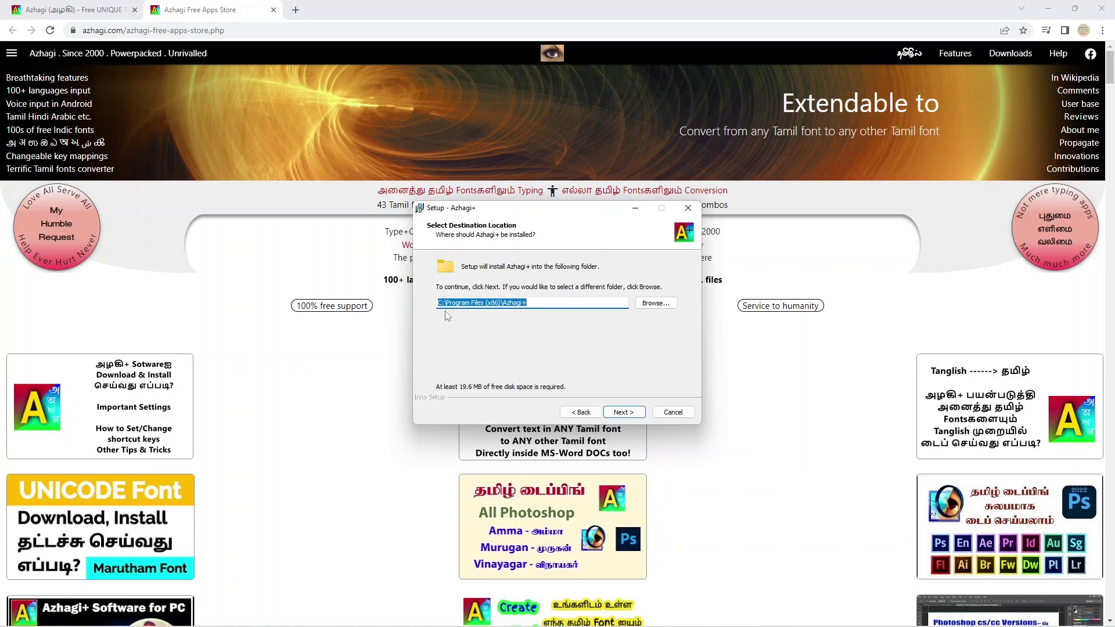
pyautogui.click(625, 413)
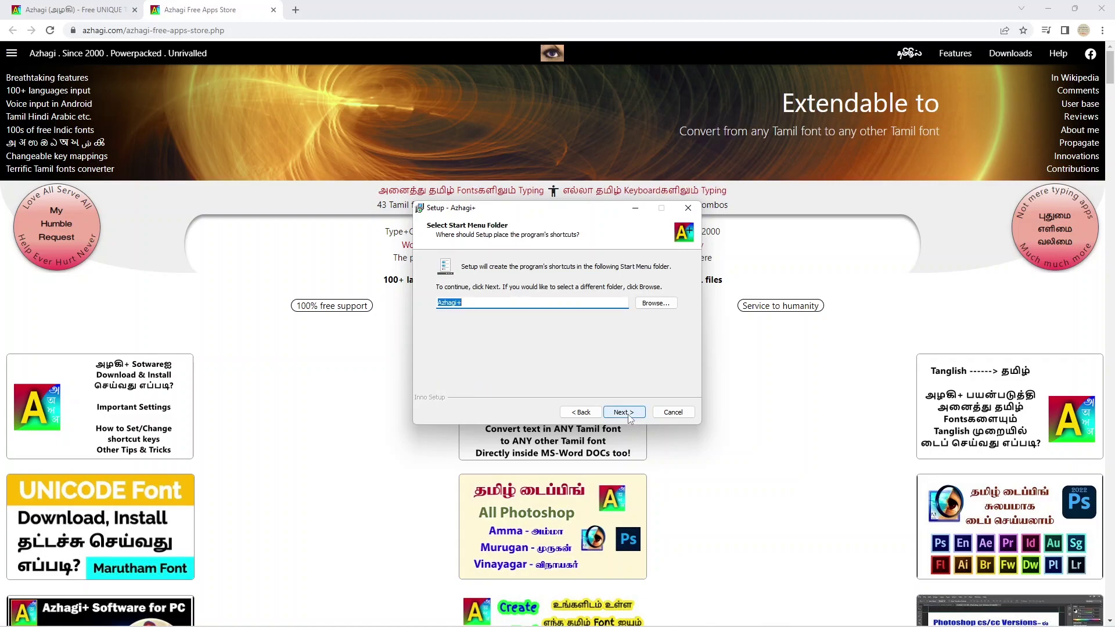
pyautogui.click(632, 412)
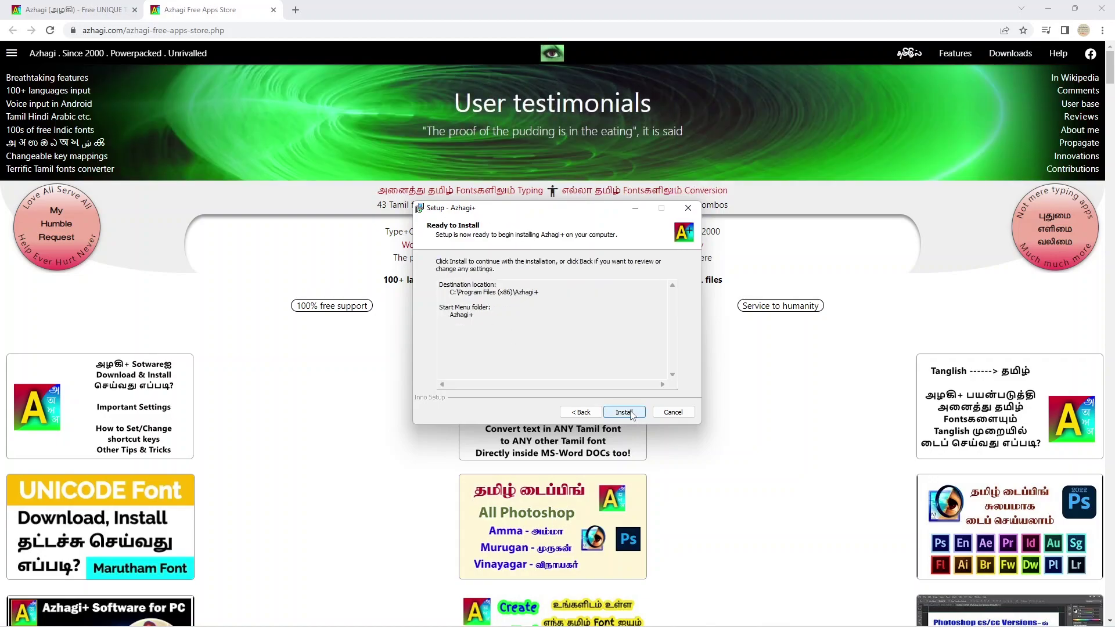
pyautogui.click(624, 413)
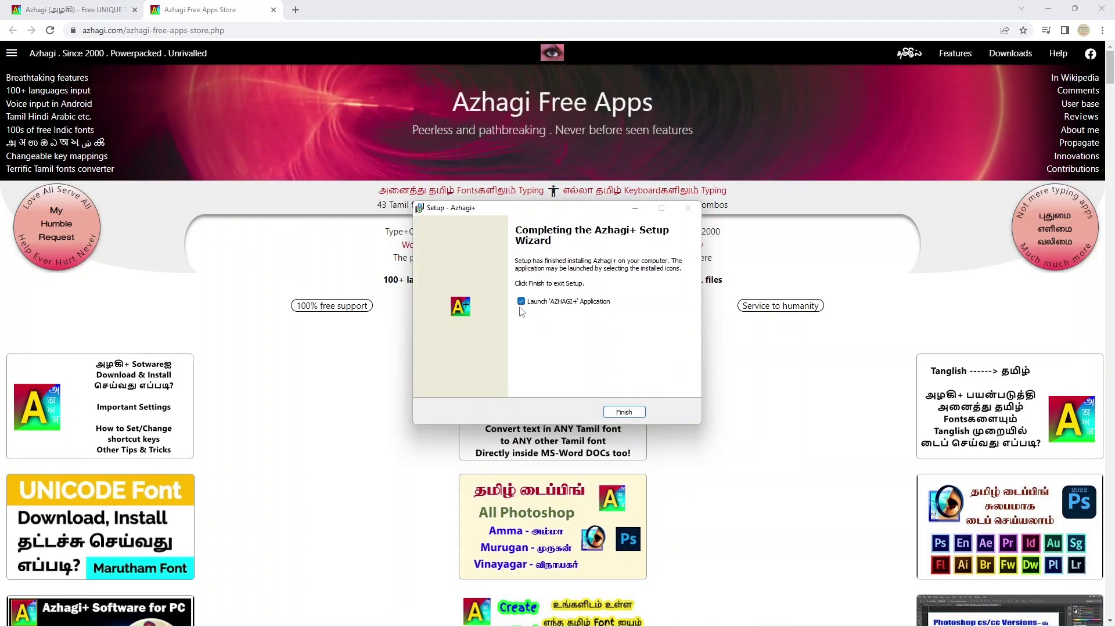
pyautogui.click(625, 413)
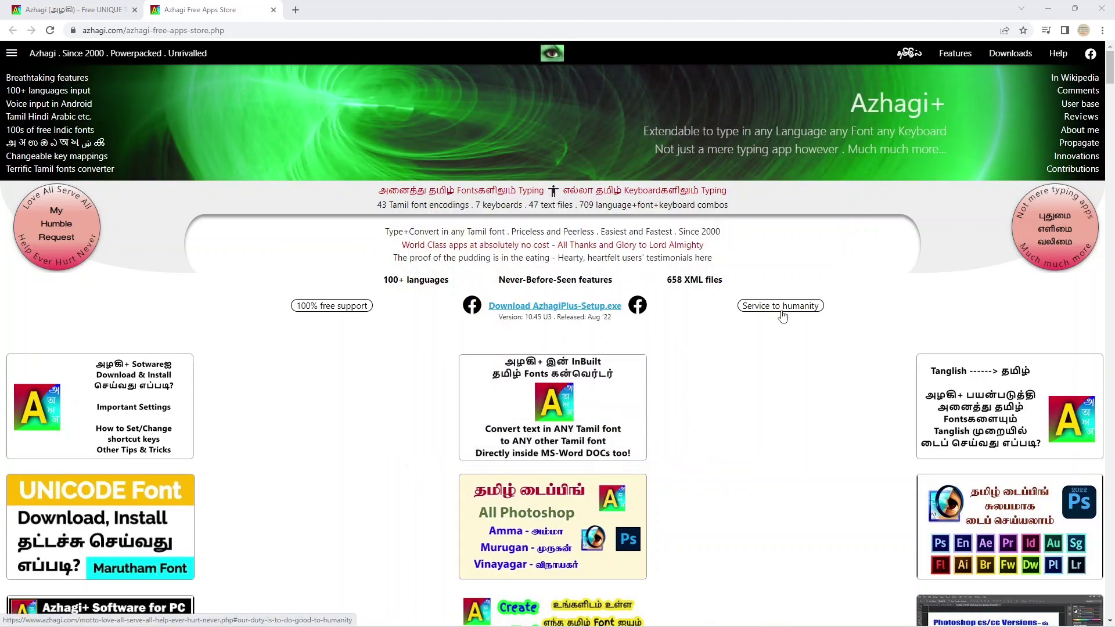
pyautogui.click(1108, 7)
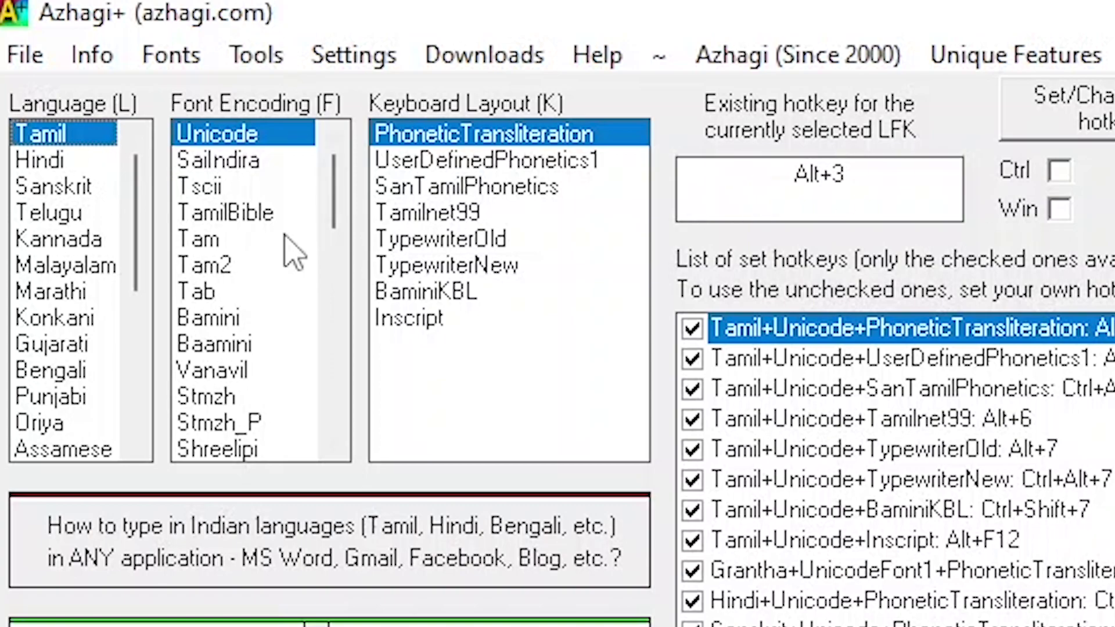
# Step: Select the Tam font encoding for Tamil in Azhagi+ and close its window
pyautogui.click(210, 241)
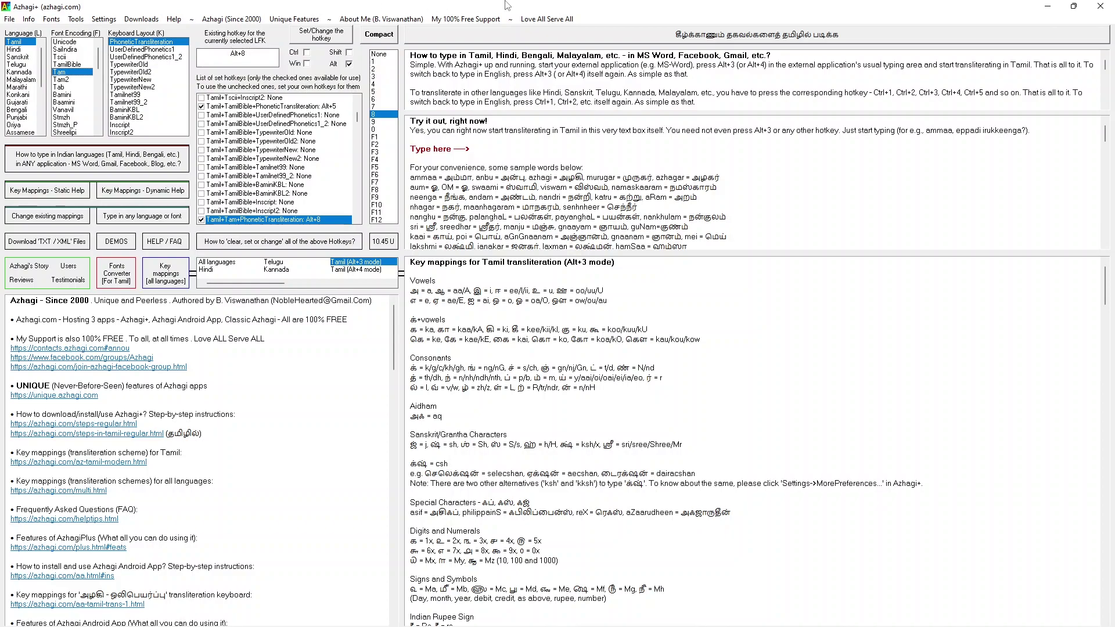
pyautogui.click(1106, 7)
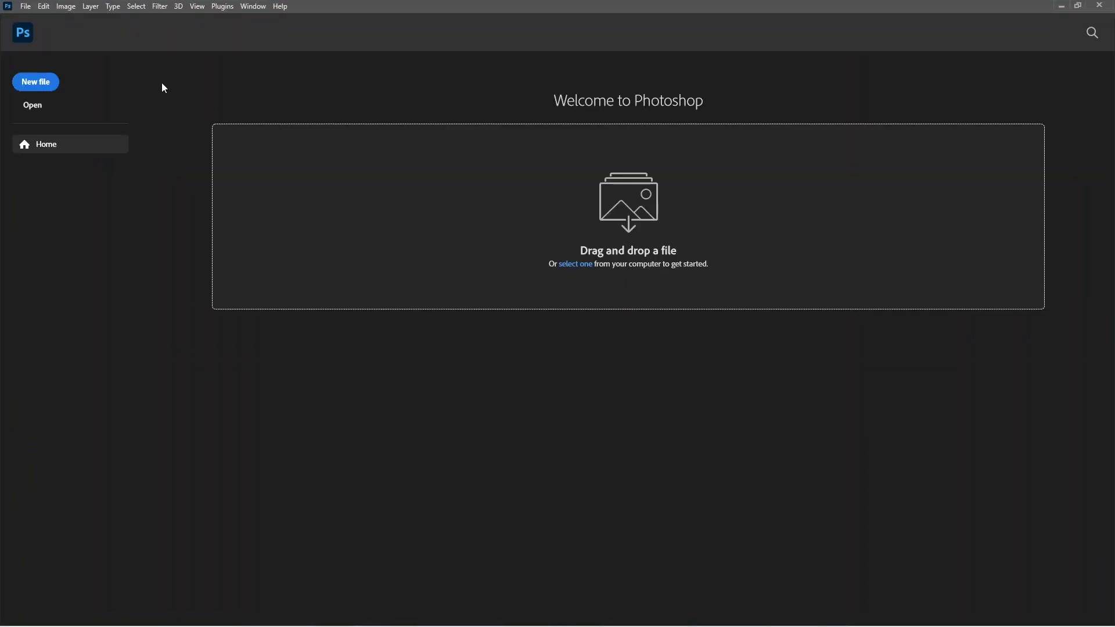
# Step: Open the Photoshop preferences
pyautogui.click(41, 7)
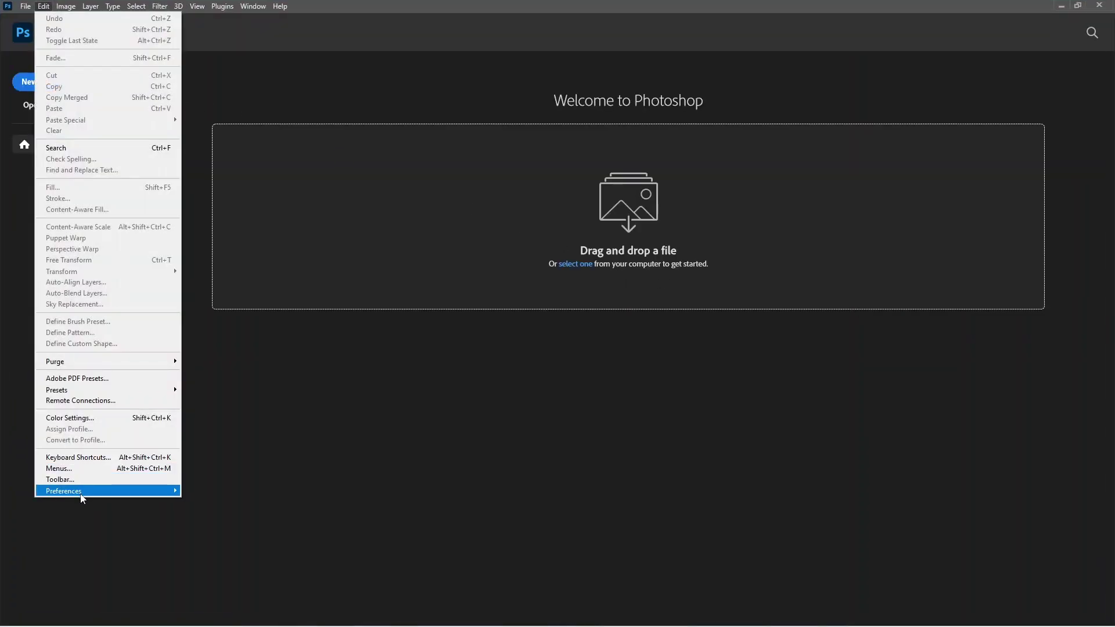
pyautogui.moveTo(156, 488)
pyautogui.click(227, 428)
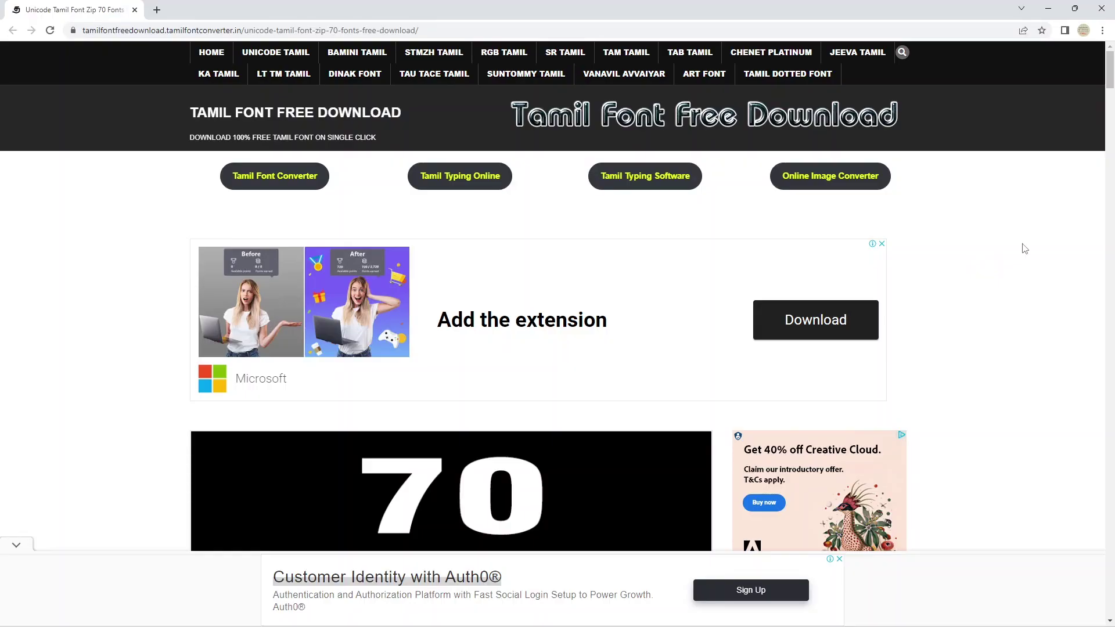
# Step: Download the Tamil012.ttf font through MediaFire from the Unicode Tamil Font Zip 70 Fonts page
pyautogui.click(604, 31)
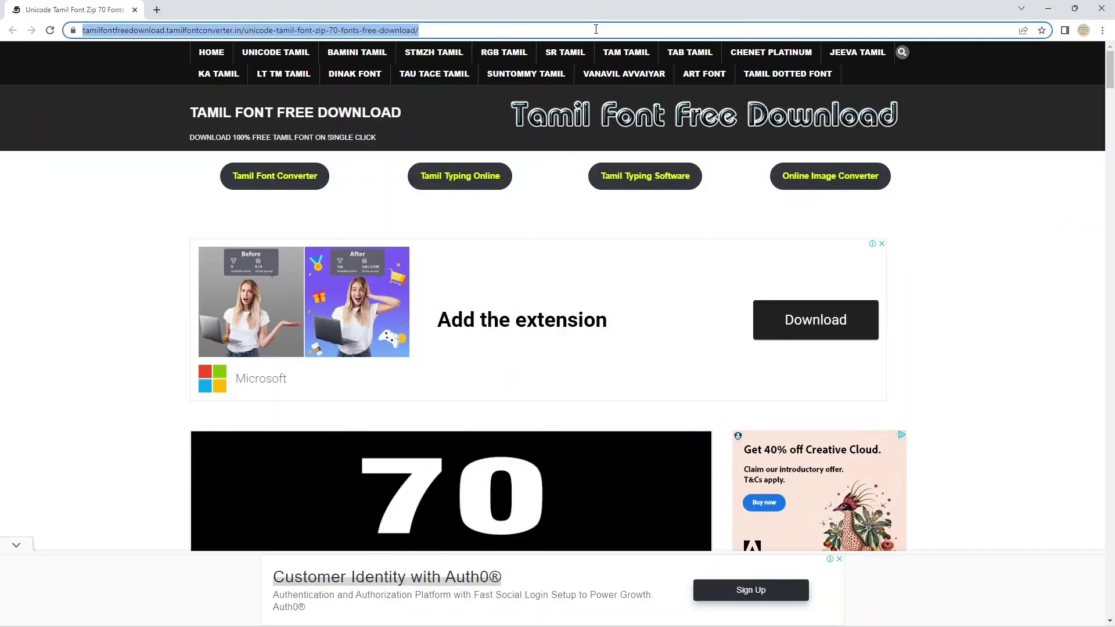
pyautogui.scroll(-12, 704, 192)
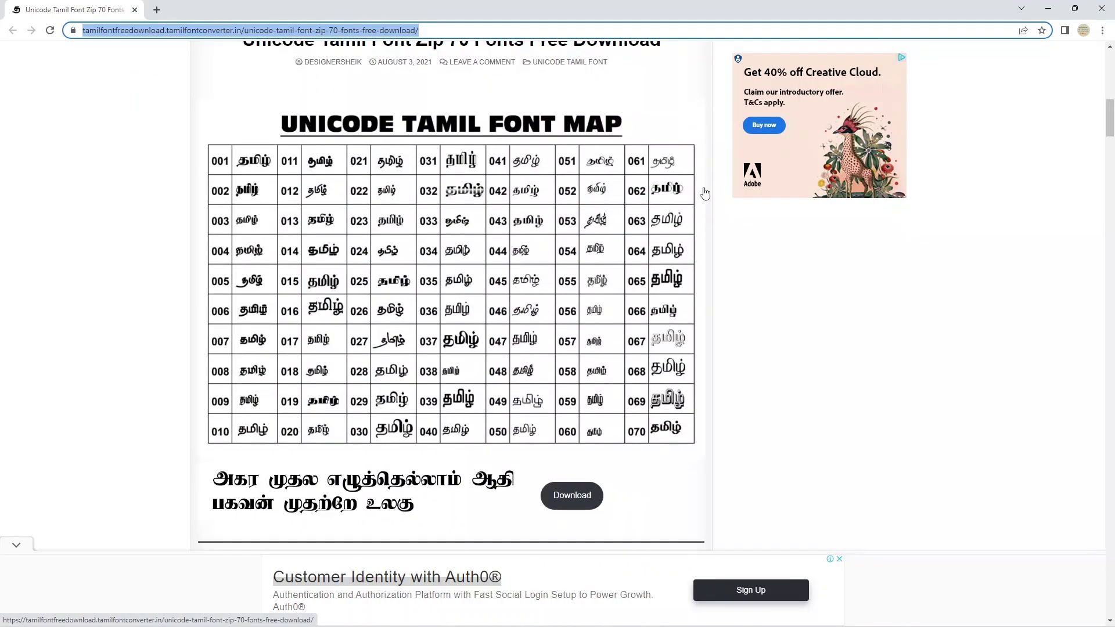
pyautogui.scroll(-2, 704, 191)
pyautogui.scroll(-3, 473, 302)
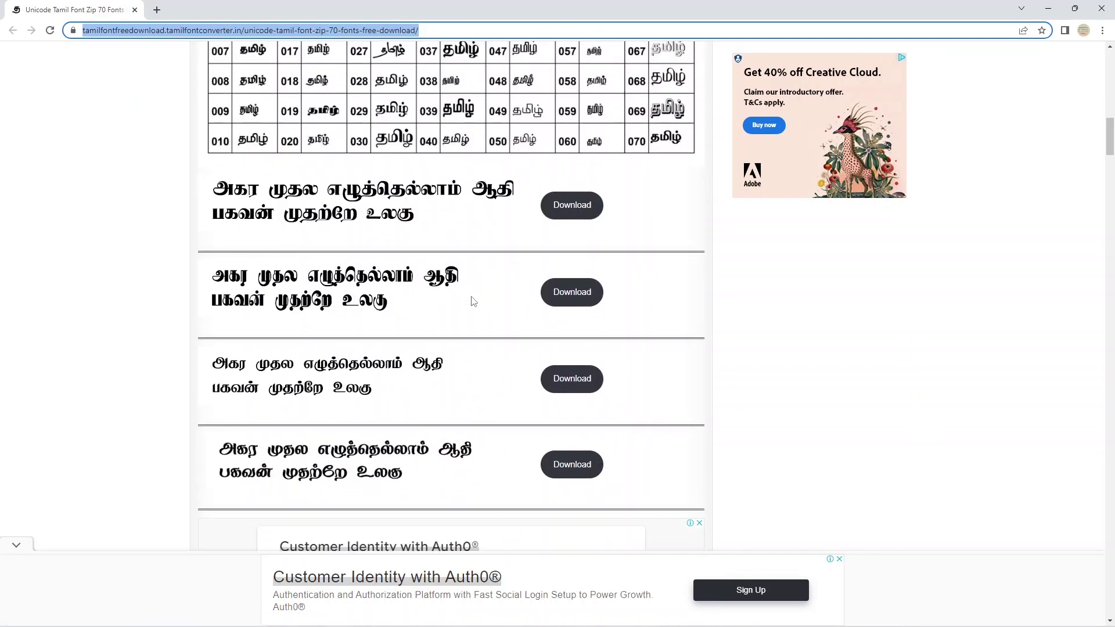
pyautogui.scroll(-3, 604, 250)
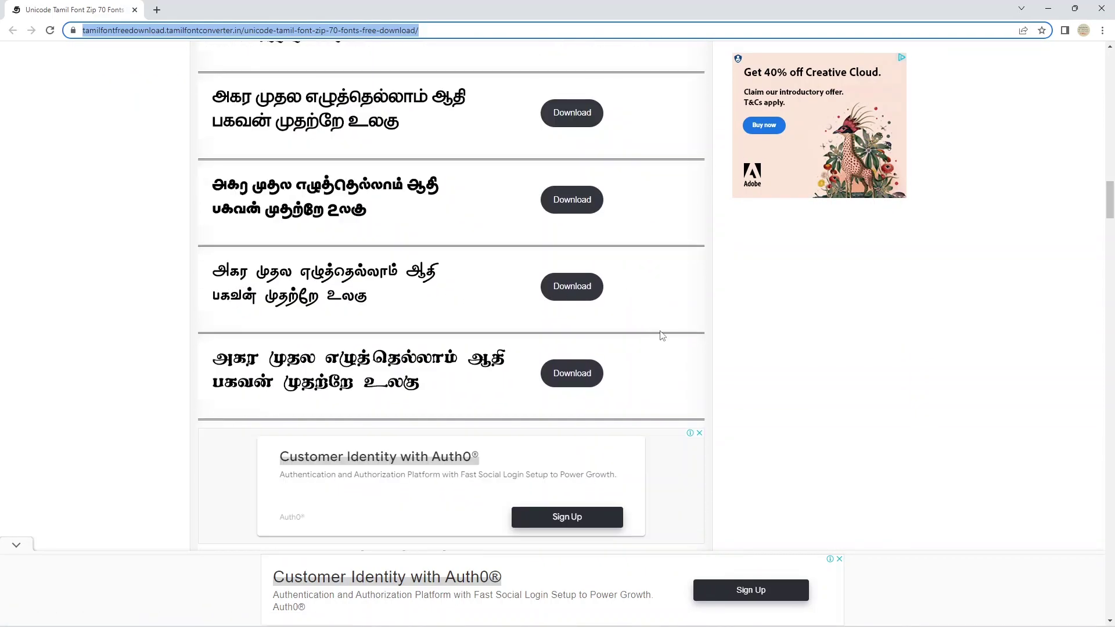
pyautogui.click(575, 289)
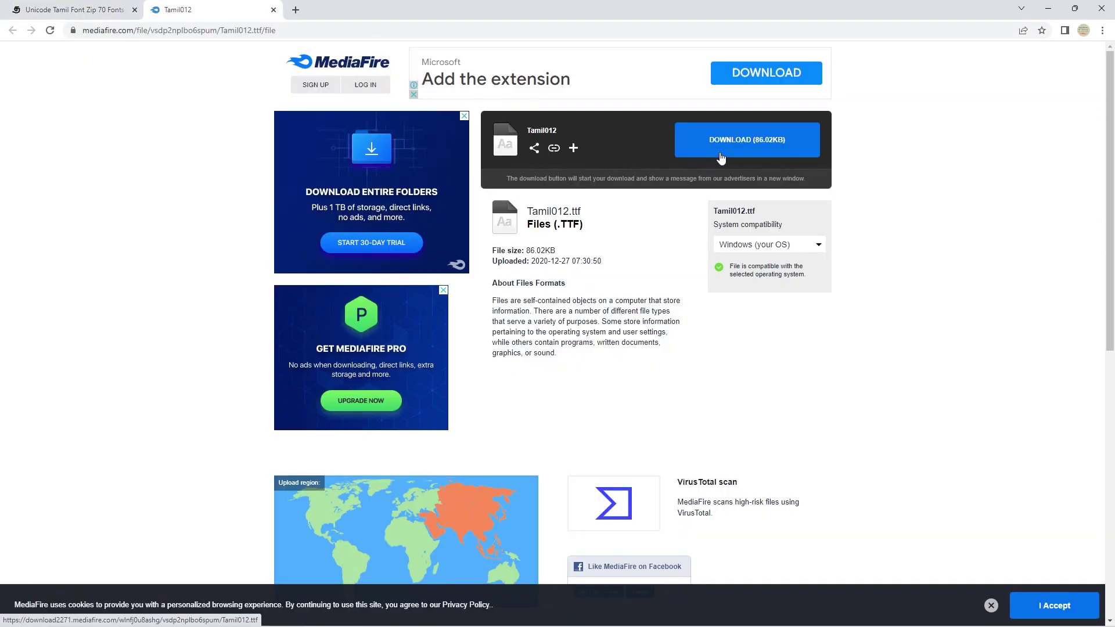
pyautogui.click(746, 141)
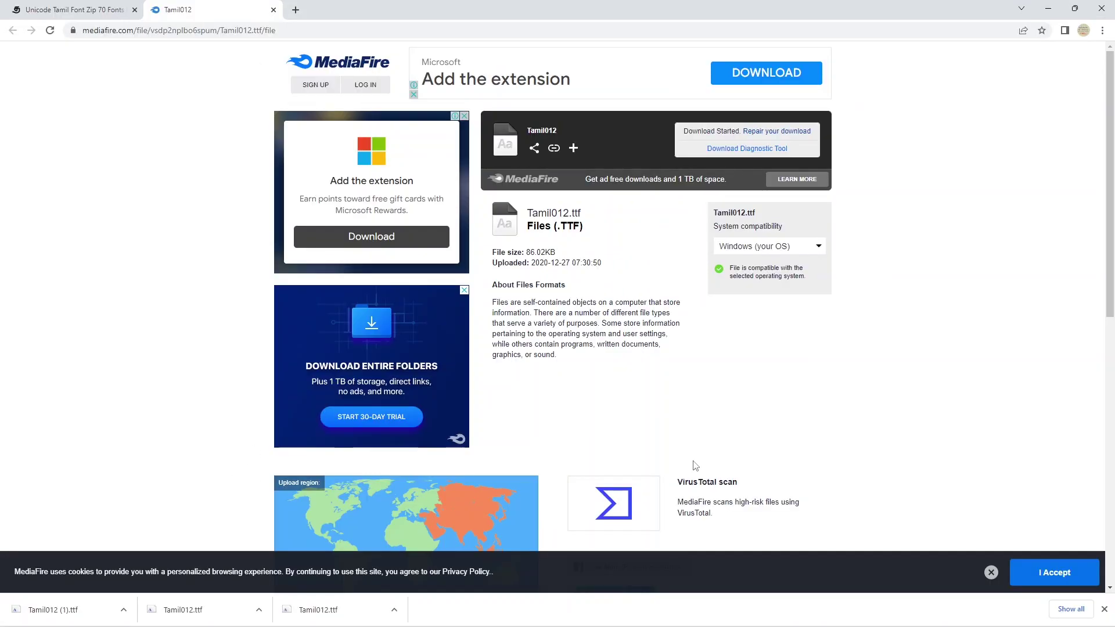
# Step: Open the downloaded Tamil012.ttf file, install the font, and close the font preview
pyautogui.click(335, 607)
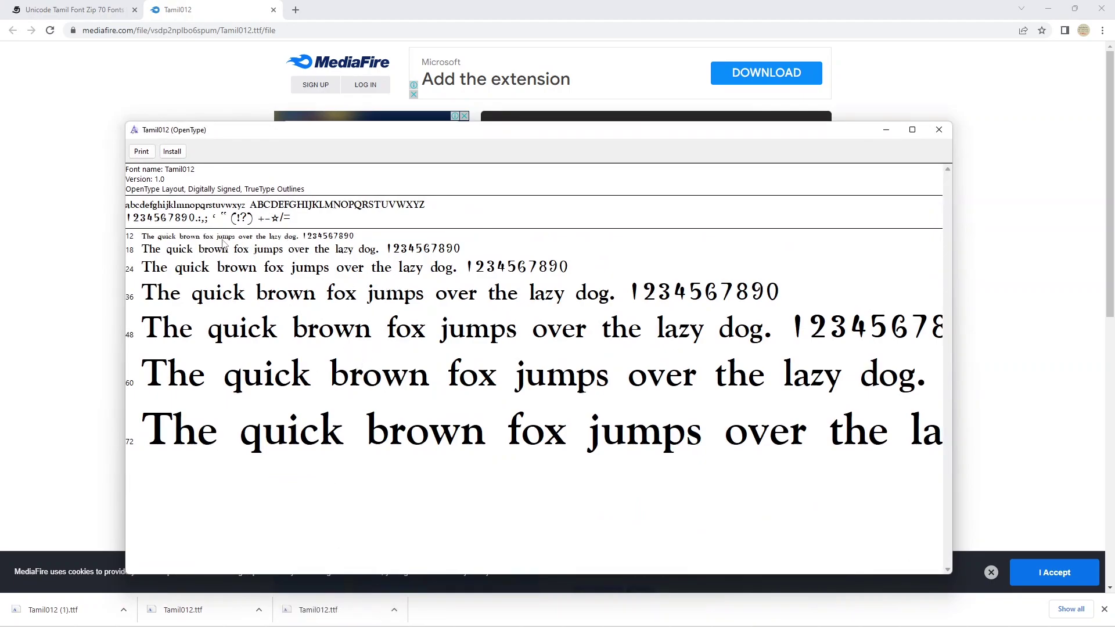
pyautogui.click(175, 152)
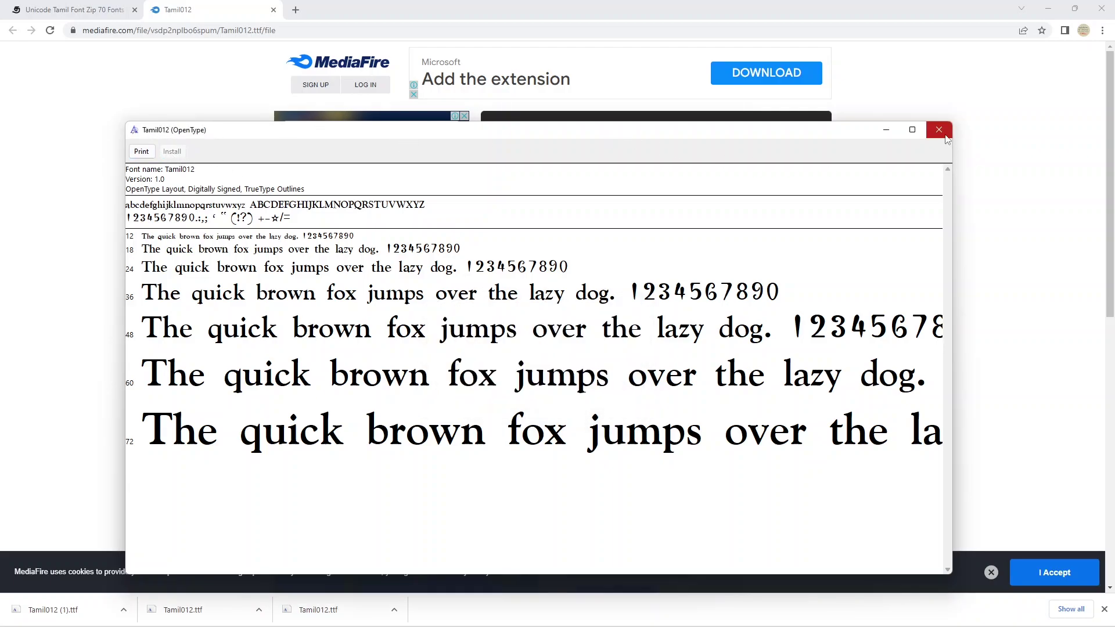
pyautogui.click(939, 129)
# Step: Switch to Photoshop and create a new document at the Default Photoshop Size, 16 x 12 cm, with a white background
pyautogui.click(1075, 9)
pyautogui.click(919, 162)
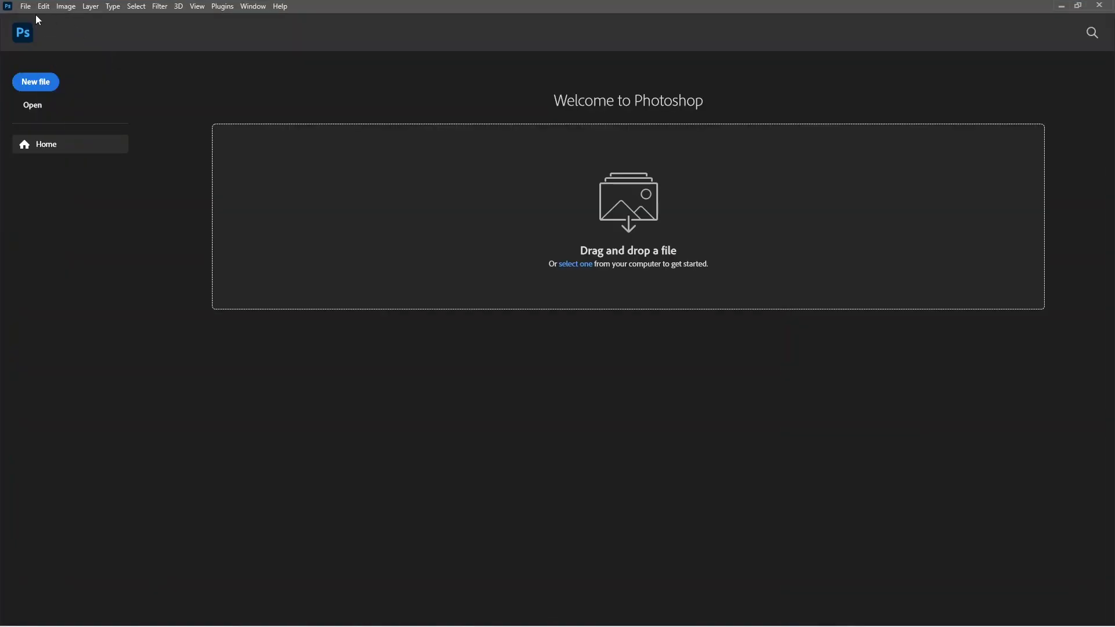
pyautogui.click(26, 7)
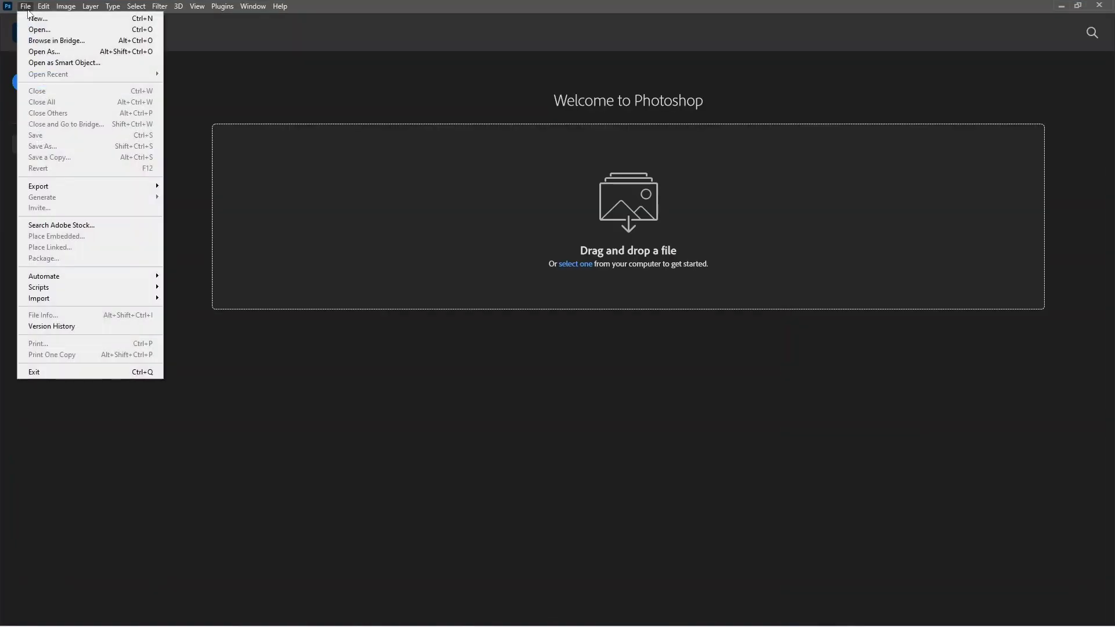
pyautogui.click(36, 18)
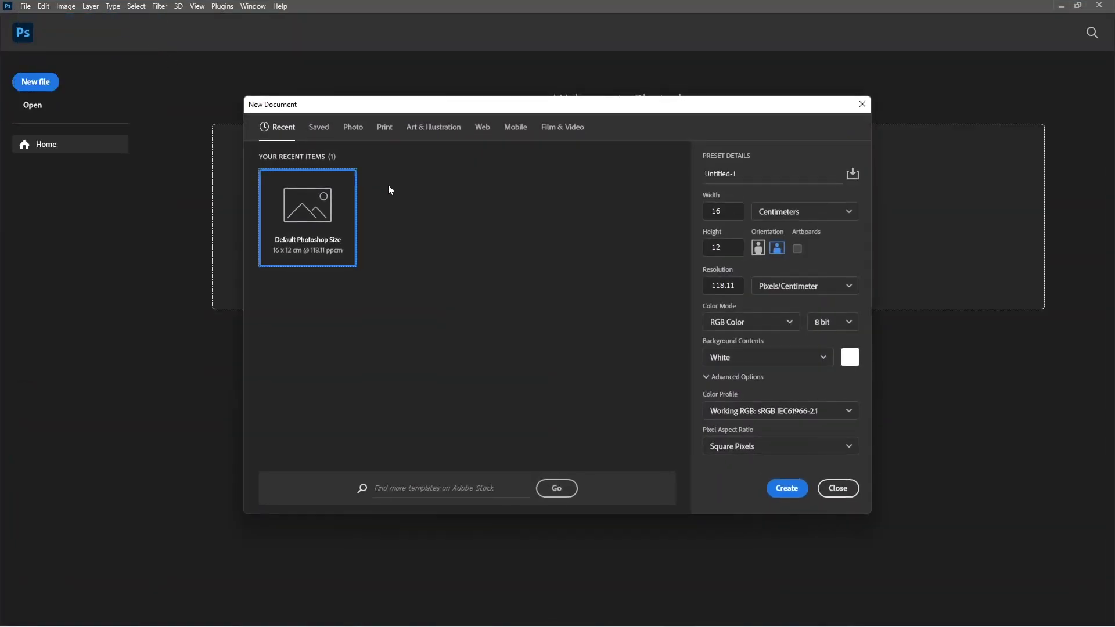
pyautogui.click(787, 489)
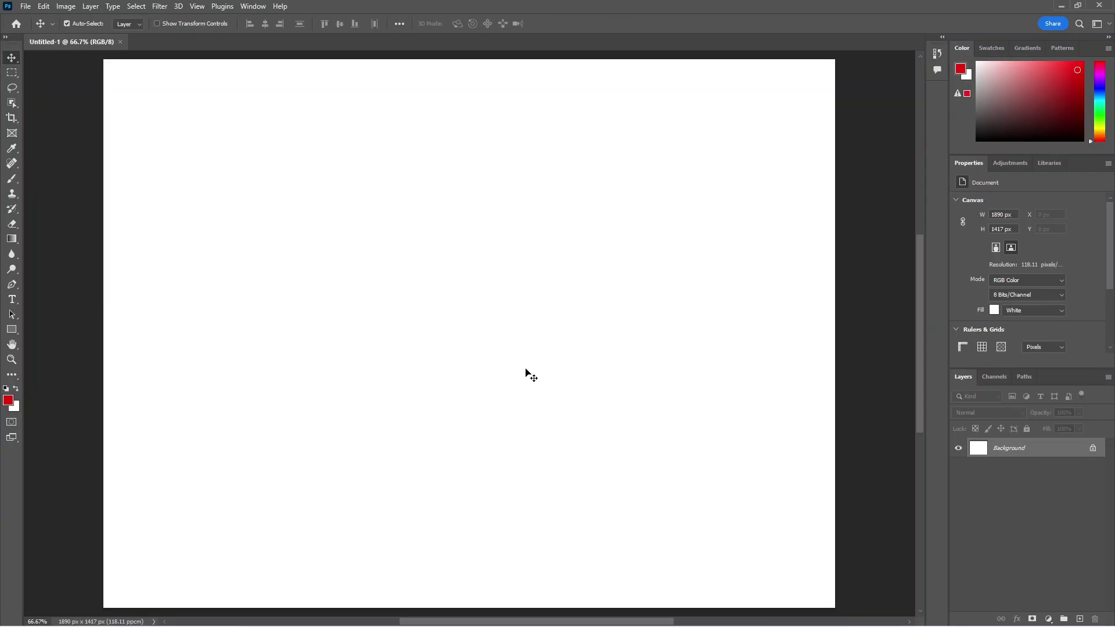
# Step: Start a horizontal text layer left of the canvas centre and delete its Lorem Ipsum placeholder
pyautogui.click(12, 299)
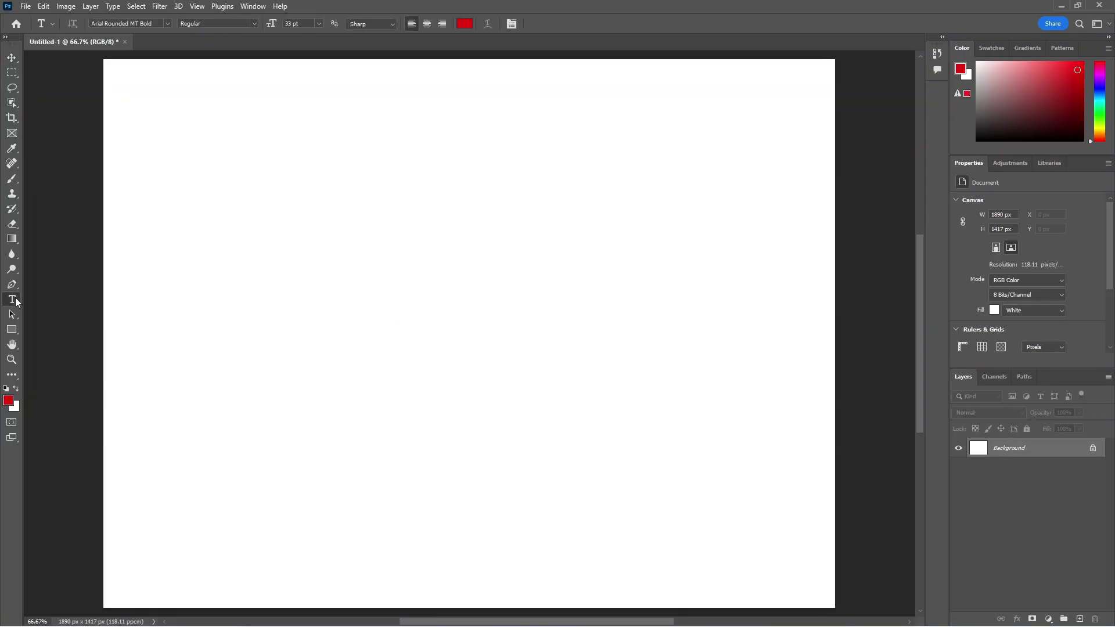
pyautogui.click(331, 286)
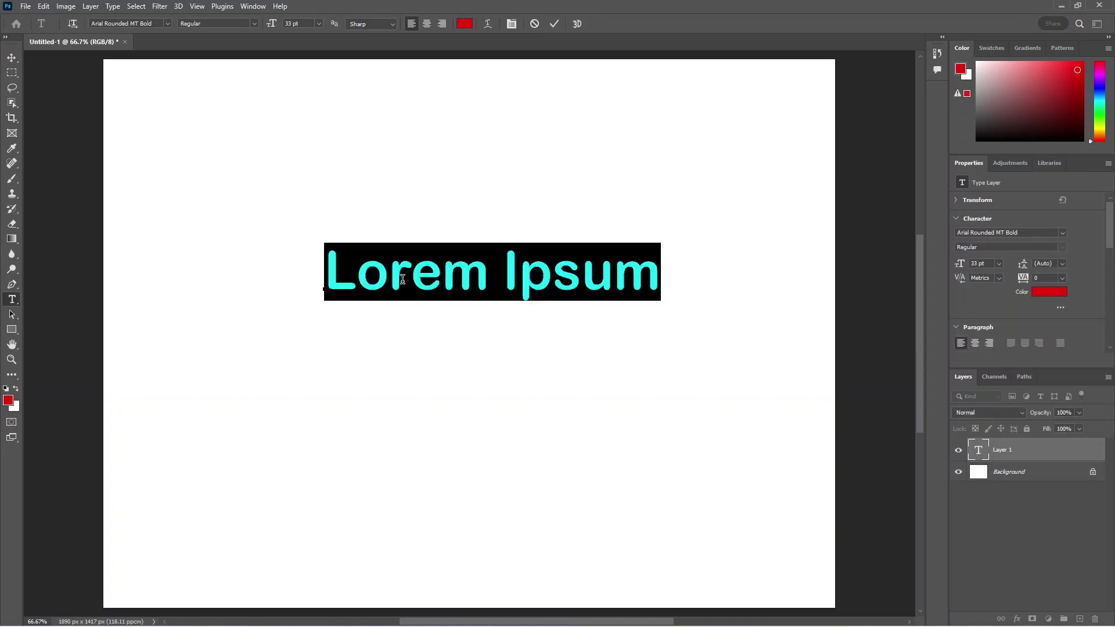
pyautogui.press('BackSpace')
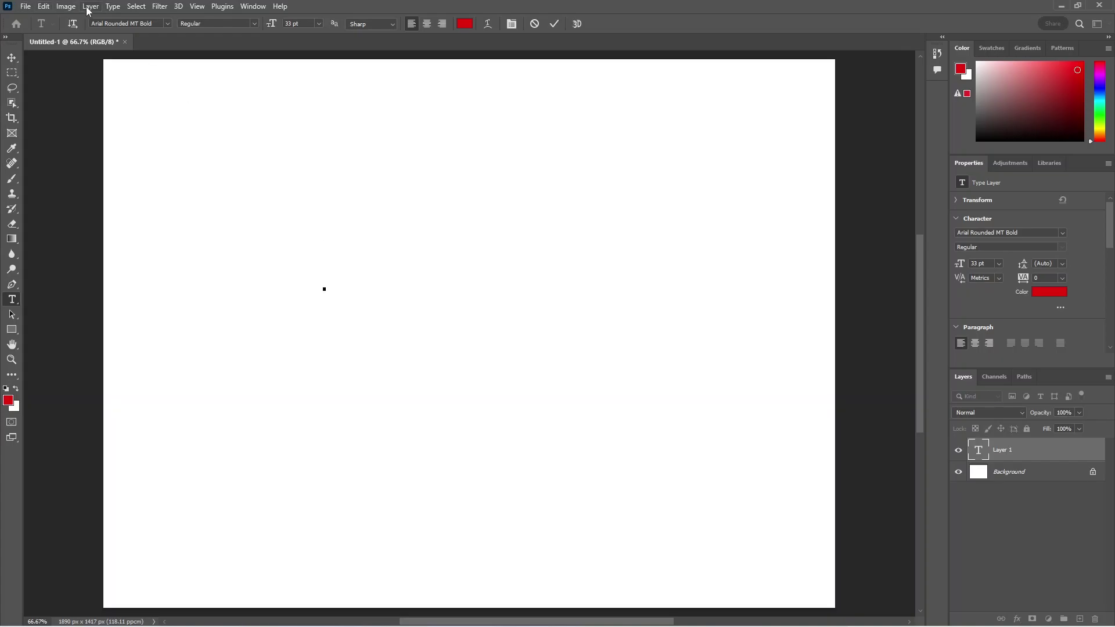
# Step: Set the text layer's font to Tamil012
pyautogui.click(168, 23)
pyautogui.press('Down')
pyautogui.press('Down')
pyautogui.press('Down')
pyautogui.press('Down')
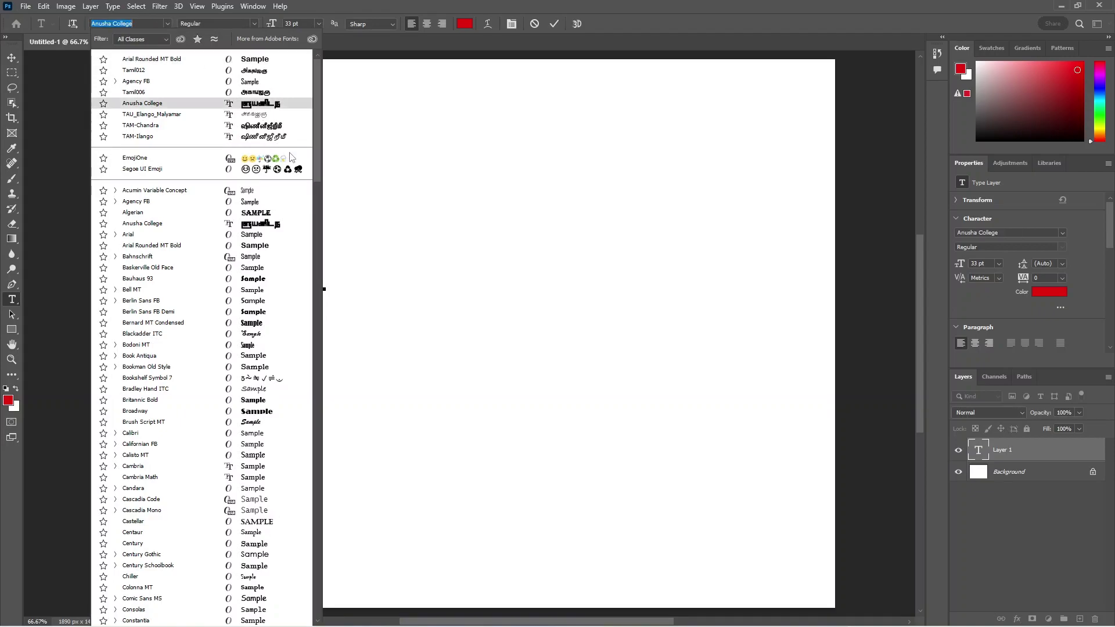
pyautogui.moveTo(318, 165); pyautogui.dragTo(312, 587)
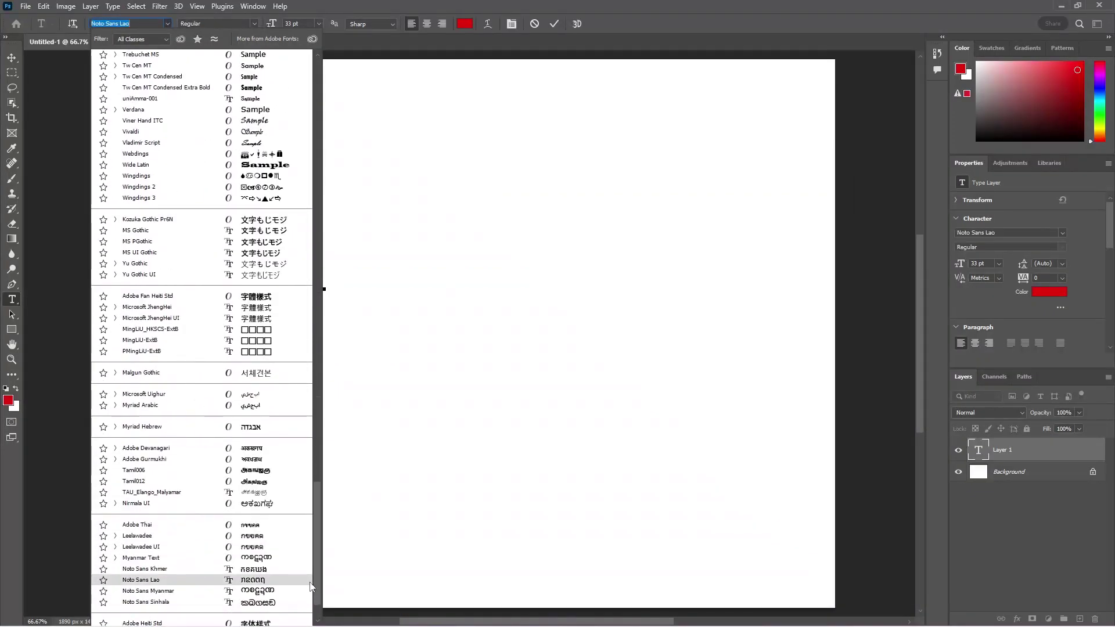
pyautogui.click(203, 484)
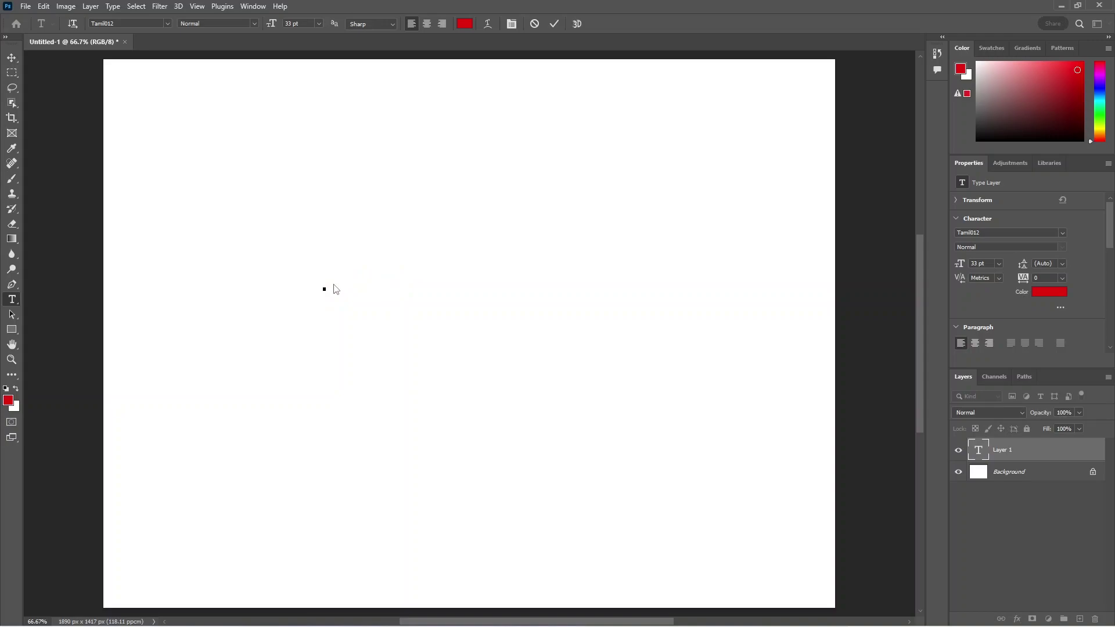
# Step: Enter the Tamil word "தமிழ்" in the empty text layer
pyautogui.write('தமி')
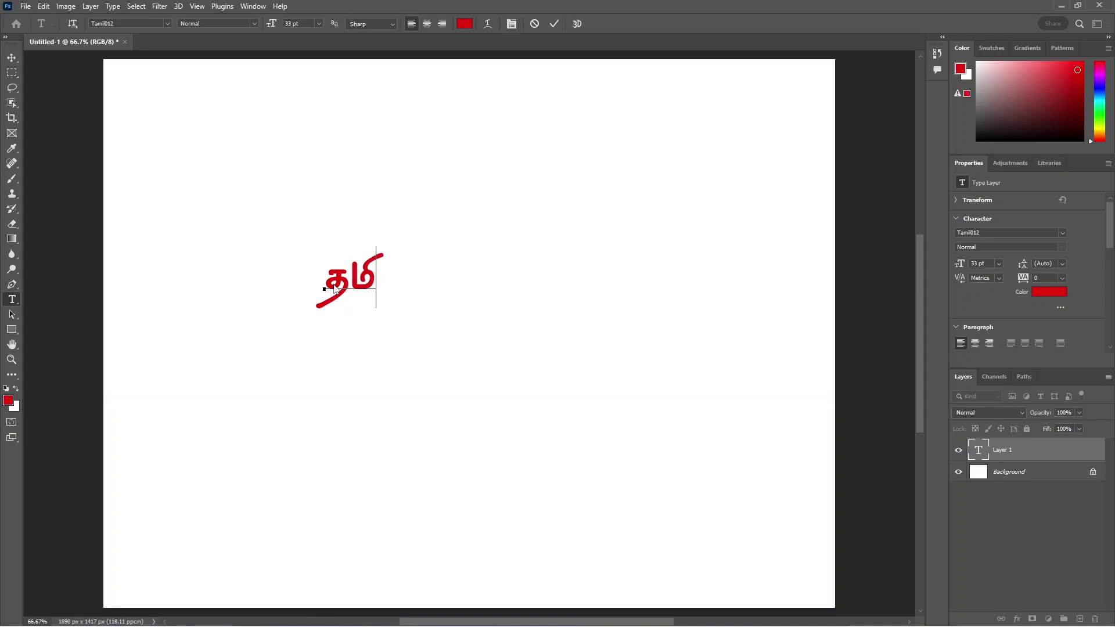
pyautogui.write('ழ்')
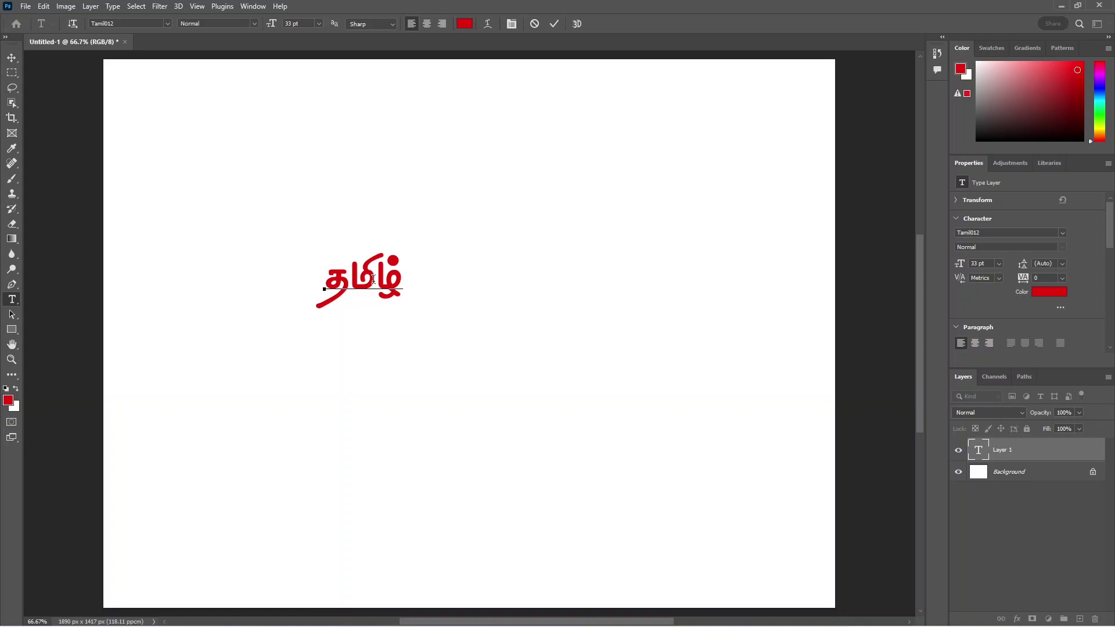
# Step: Commit the Tamil text layer, then reselect its whole word and change the font to TAM-Ilango
pyautogui.click(100, 99)
pyautogui.press('v')
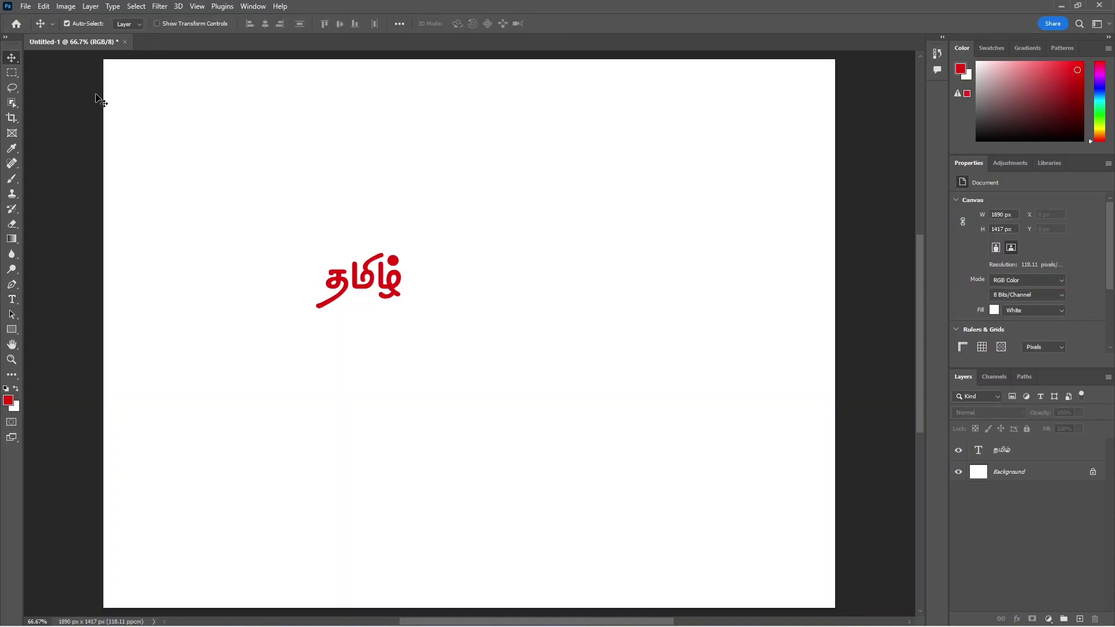
pyautogui.click(371, 282)
pyautogui.doubleClick(371, 282)
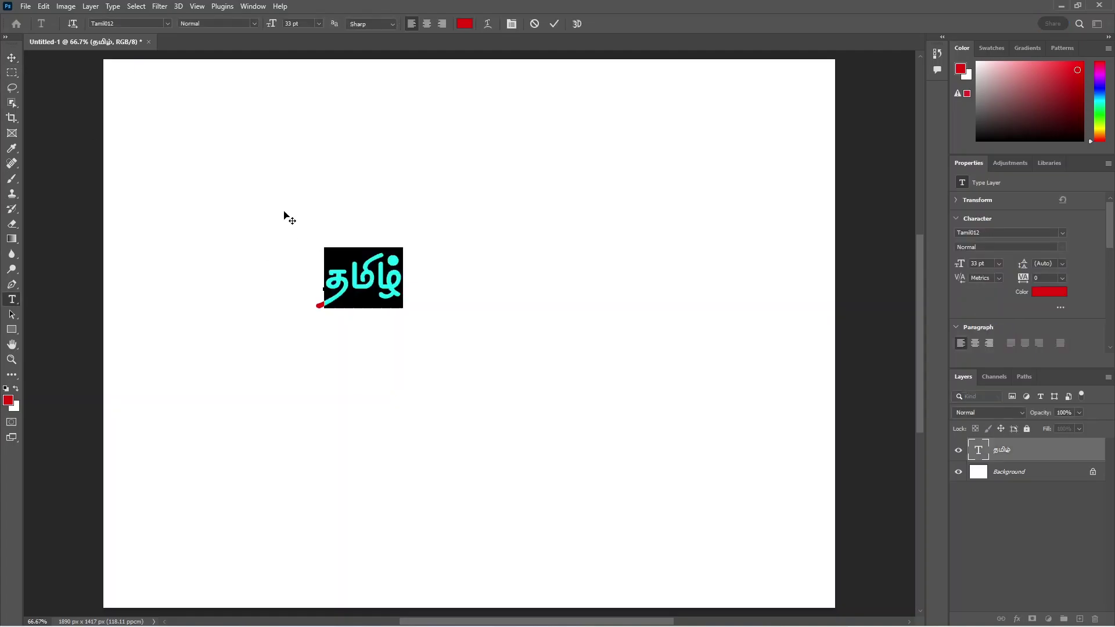
pyautogui.click(167, 23)
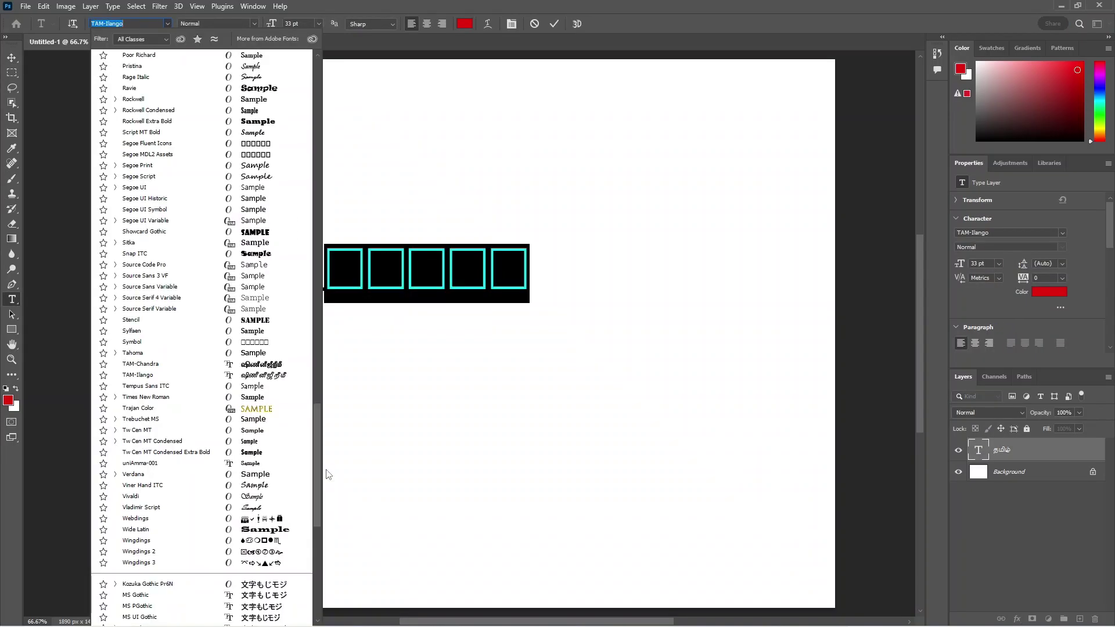
pyautogui.click(166, 376)
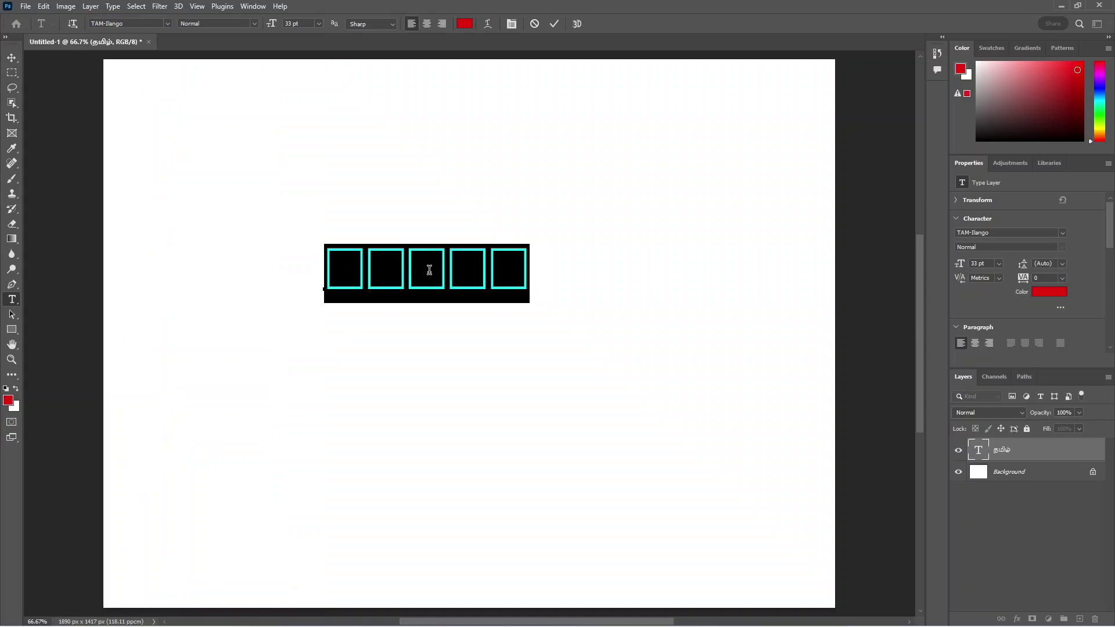
# Step: Replace the unreadable box characters by re-entering the Tamil word "தமிழ்" in the text layer, and commit the edit
pyautogui.press('BackSpace')
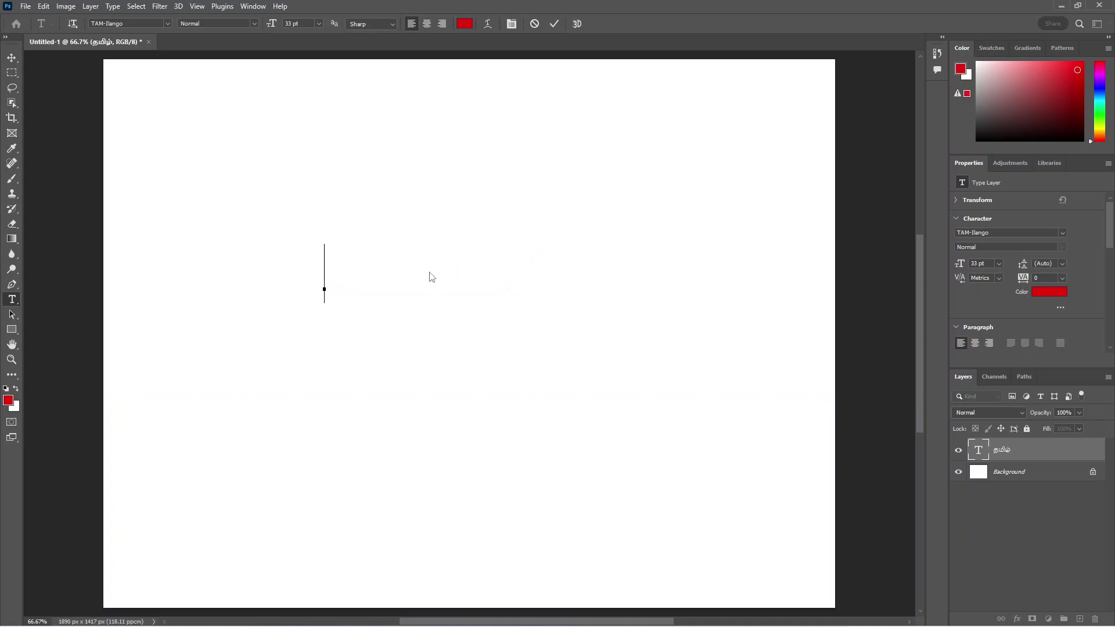
pyautogui.write('த')
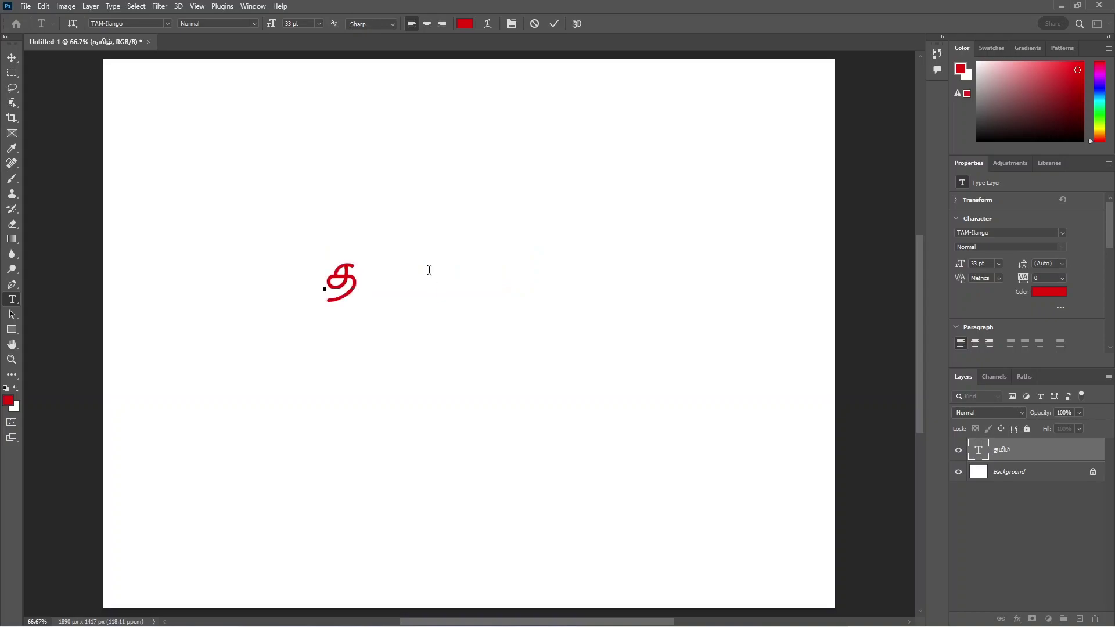
pyautogui.write('மிழ்')
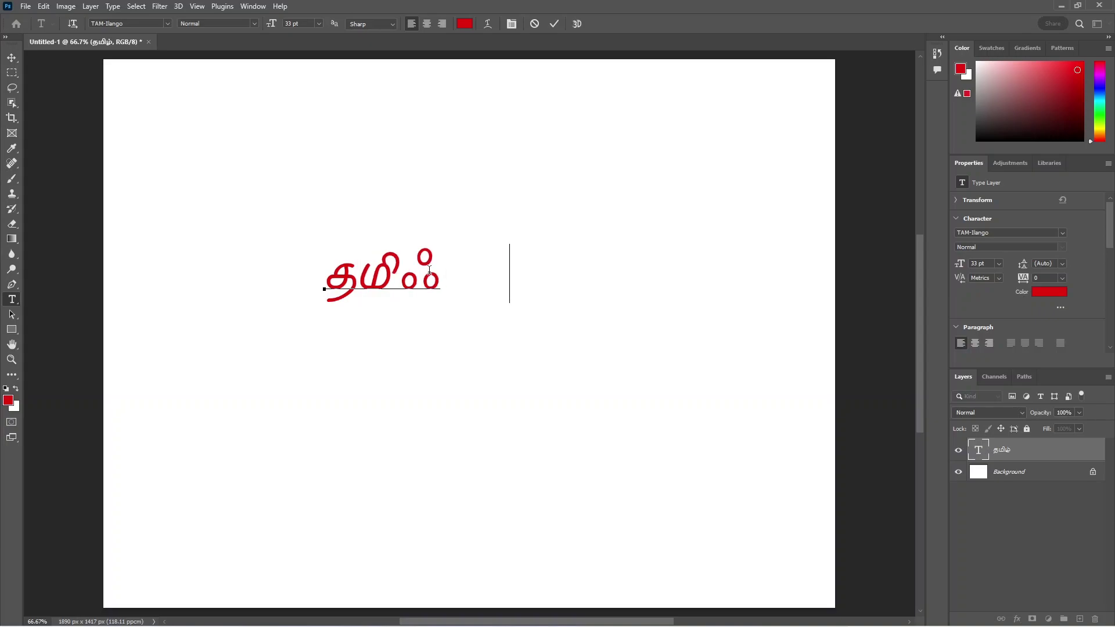
pyautogui.keyDown('ctrl'); pyautogui.click(366, 195); pyautogui.keyUp('ctrl')
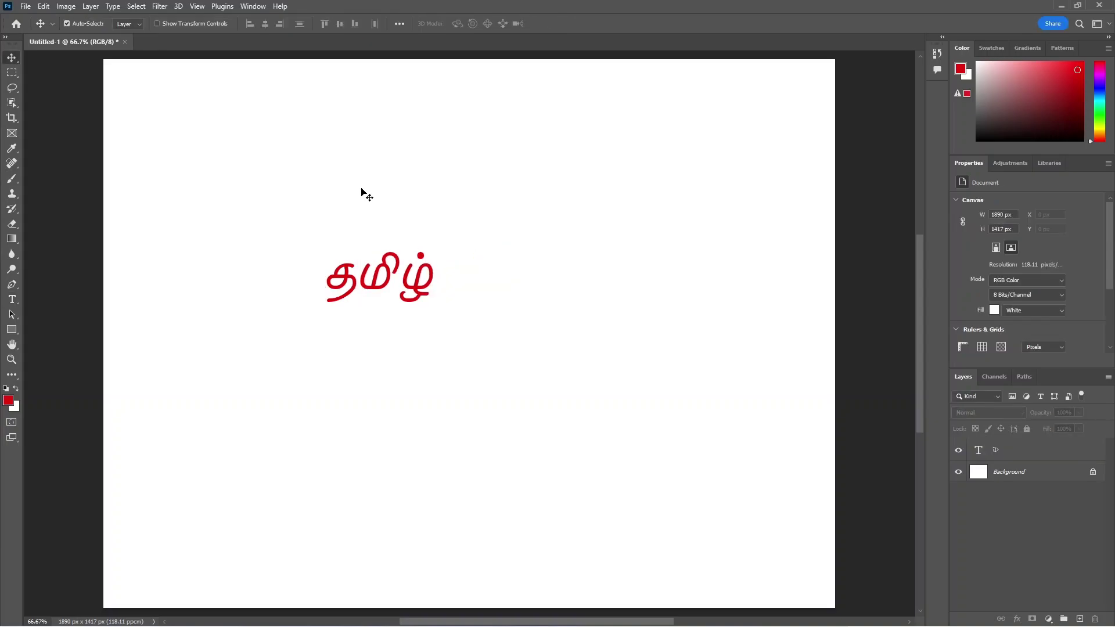